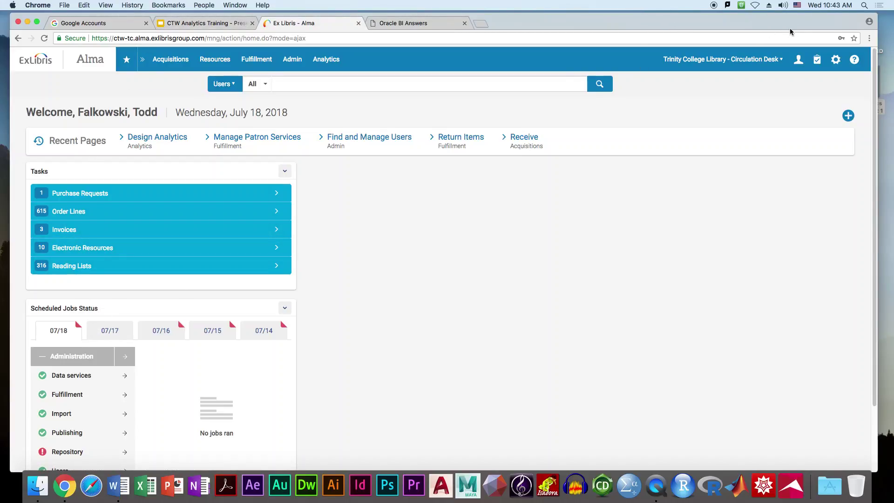
Show the Word document listing the Alma instance links, magnified to 170% in an enlarged window.
drag(826, 19, 846, 284)
click(694, 172)
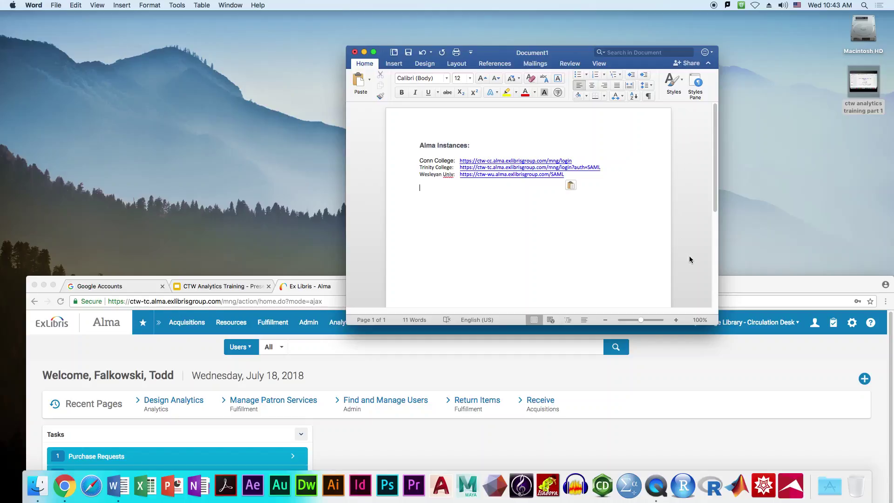
click(676, 320)
click(676, 320)
click(676, 320)
click(676, 320)
click(676, 320)
click(676, 319)
click(676, 320)
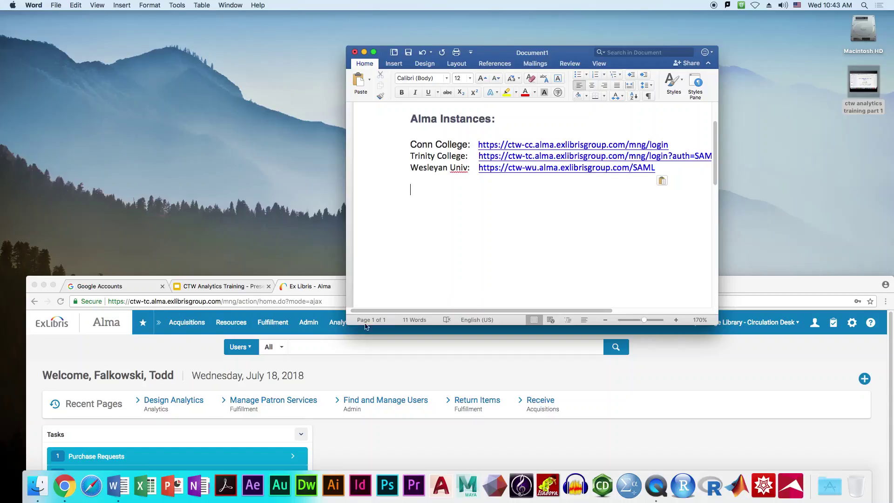
drag(347, 325, 228, 353)
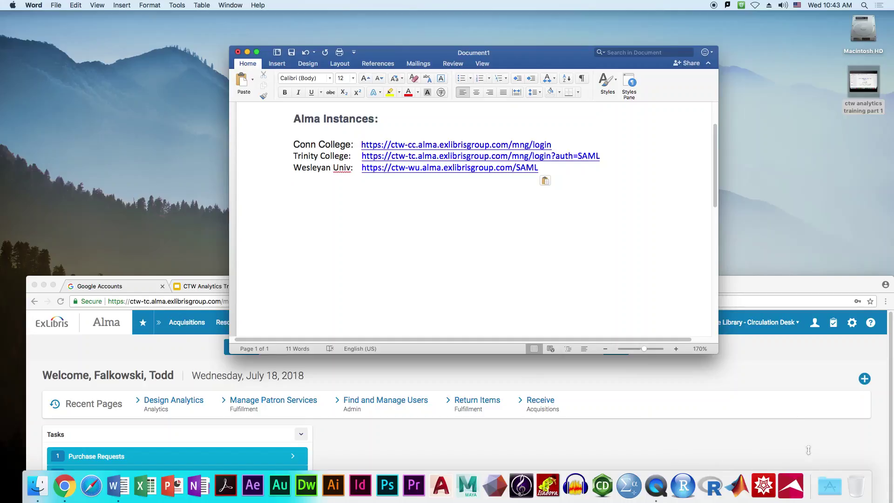
Switch back to Oracle BI Answers in Chrome and create a new analysis on the Fulfillment subject area.
click(794, 287)
drag(764, 287, 776, 22)
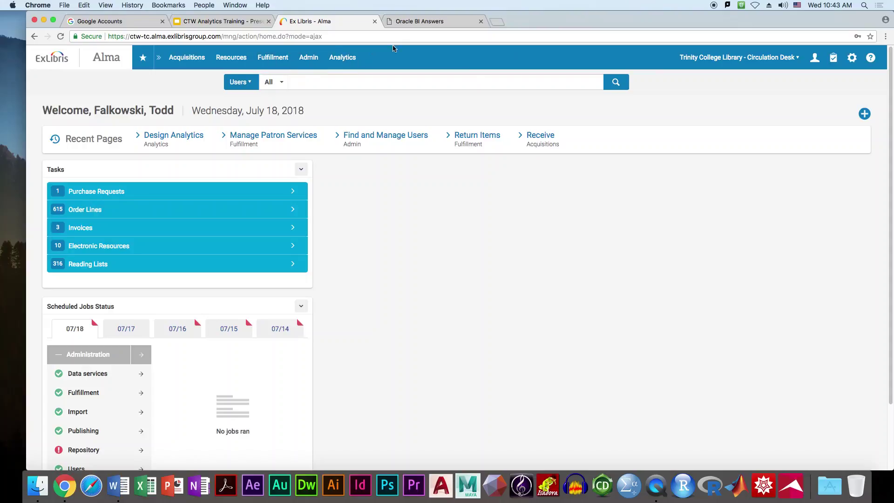
click(417, 24)
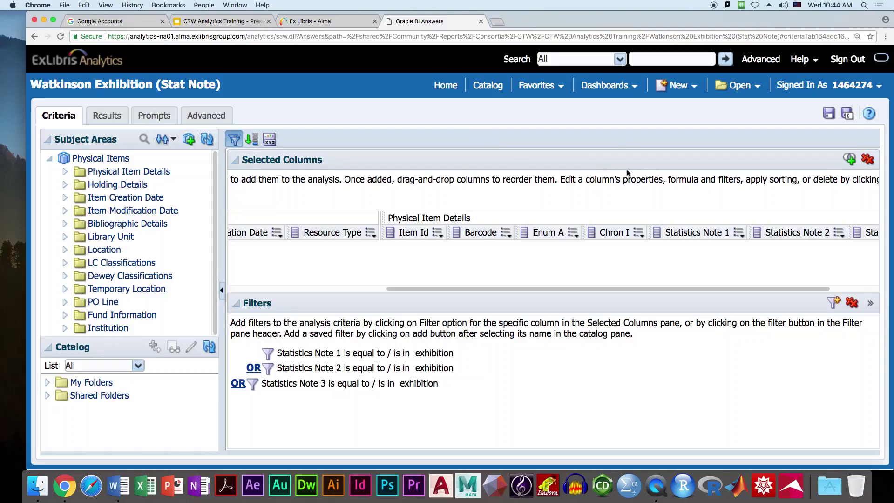
click(689, 83)
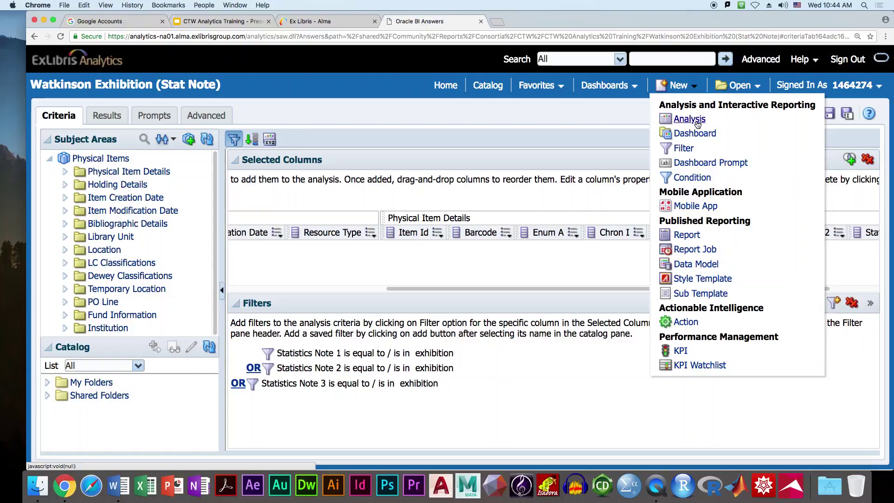
click(697, 122)
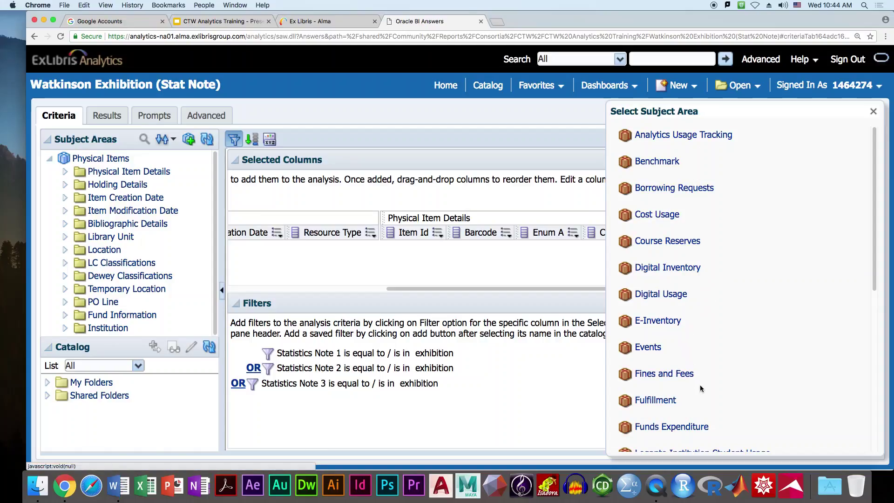
click(650, 402)
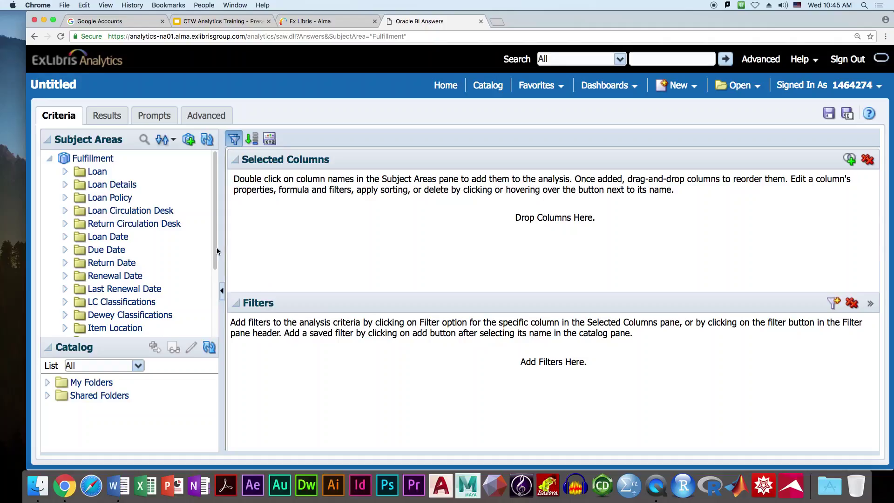
Add the Library Name column from Item Location to the analysis and display the results.
drag(215, 247, 215, 282)
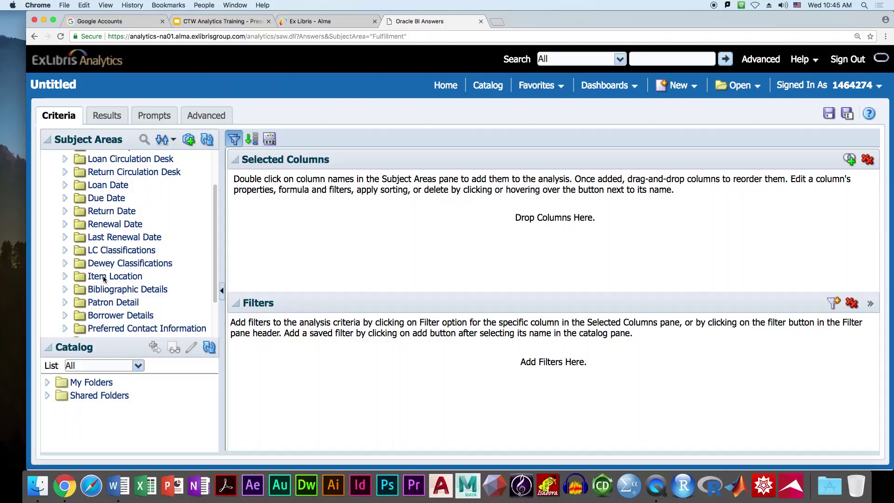
click(65, 277)
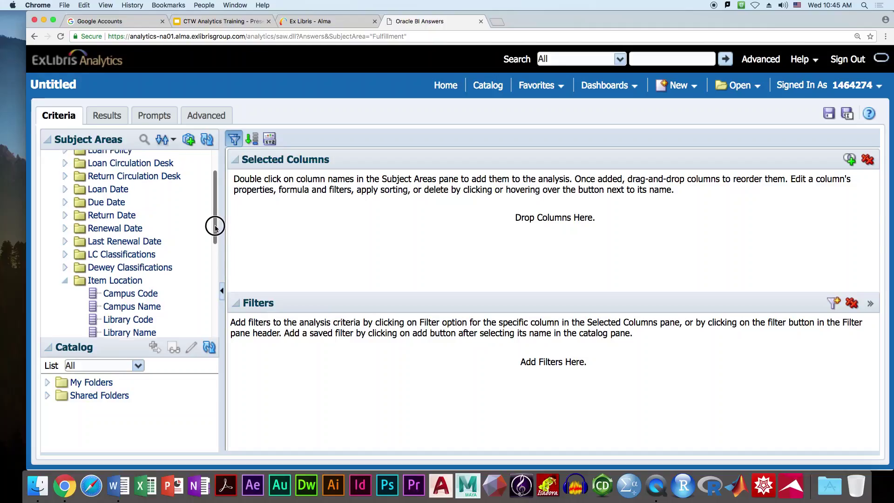
drag(216, 227, 216, 200)
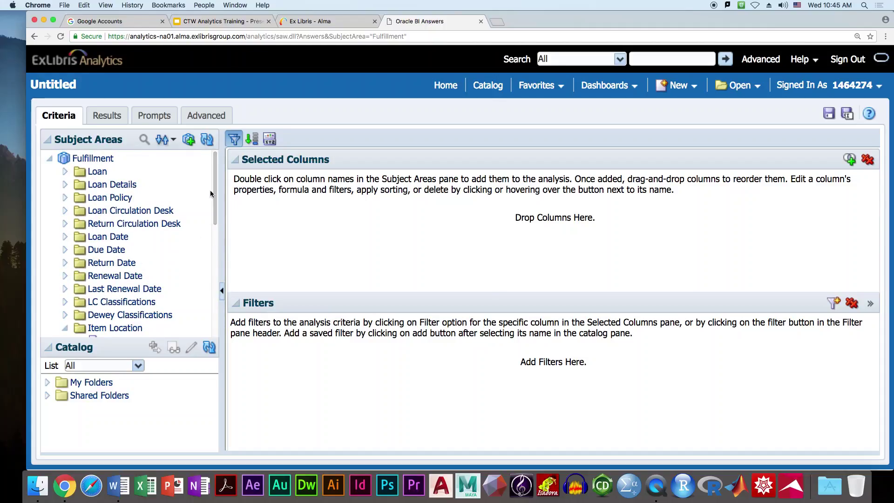
drag(214, 188, 215, 258)
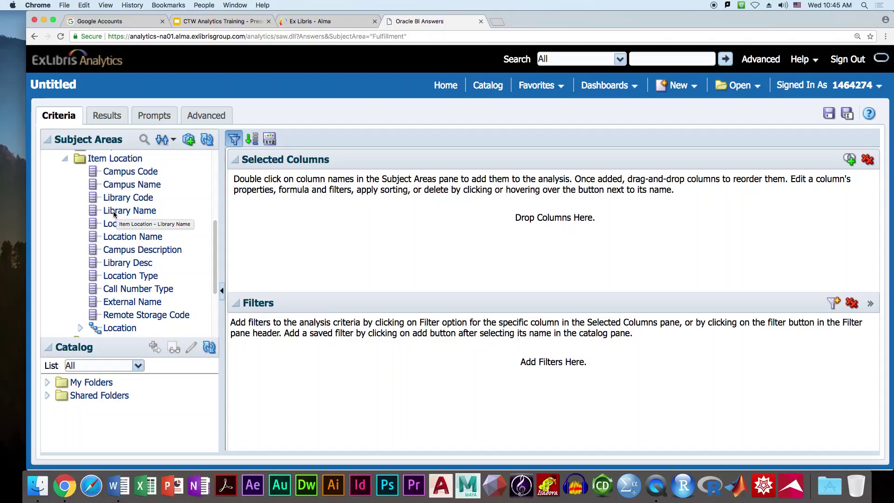
drag(113, 214, 263, 229)
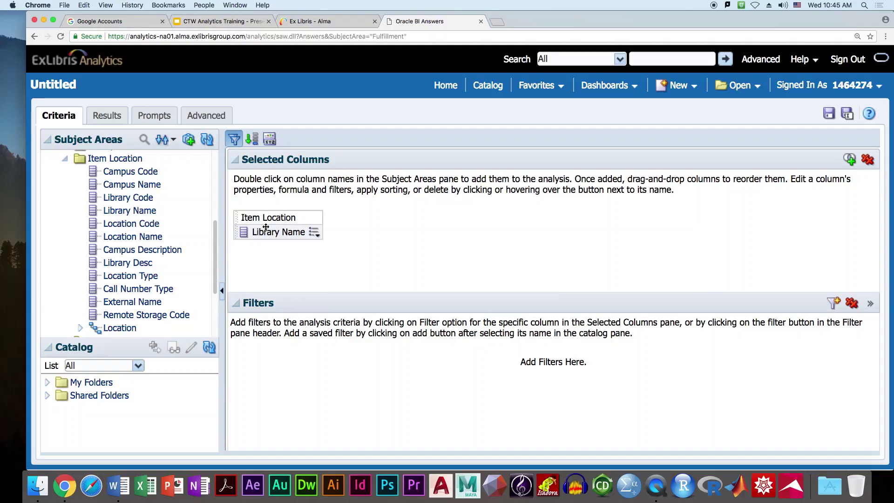
click(103, 117)
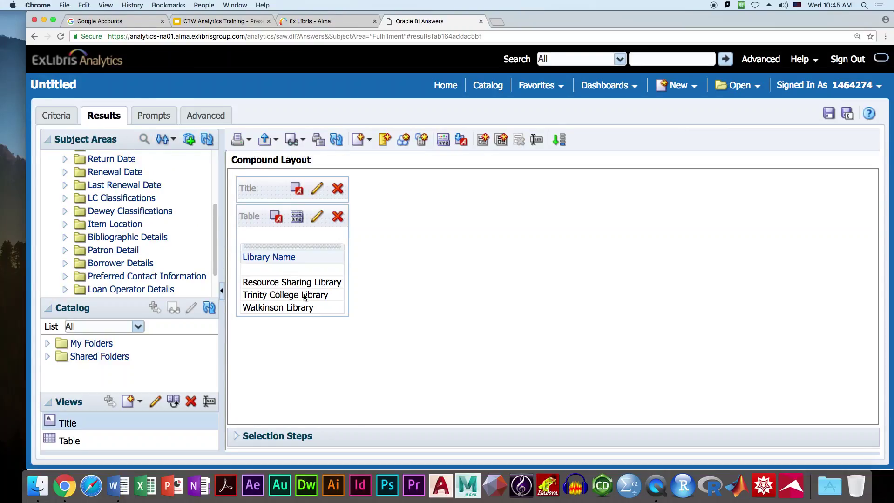
Add the Location Name column from Item Location after Library Name and review the results table.
click(53, 116)
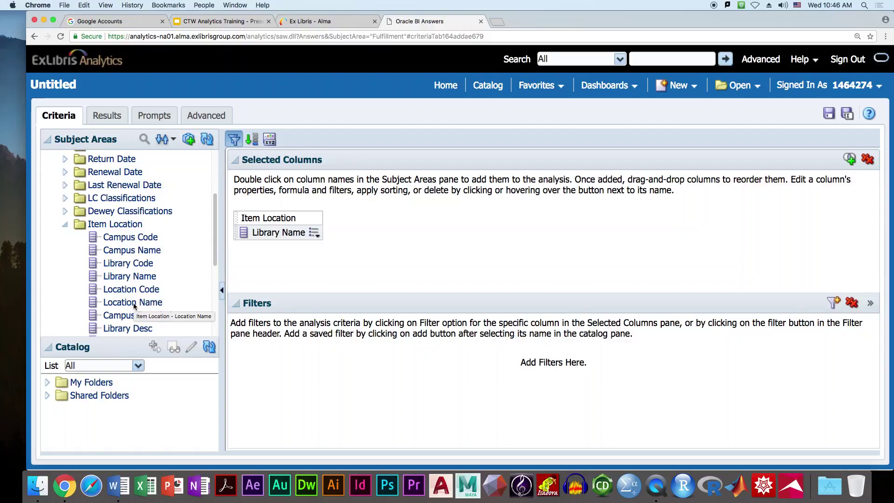
drag(126, 305, 347, 239)
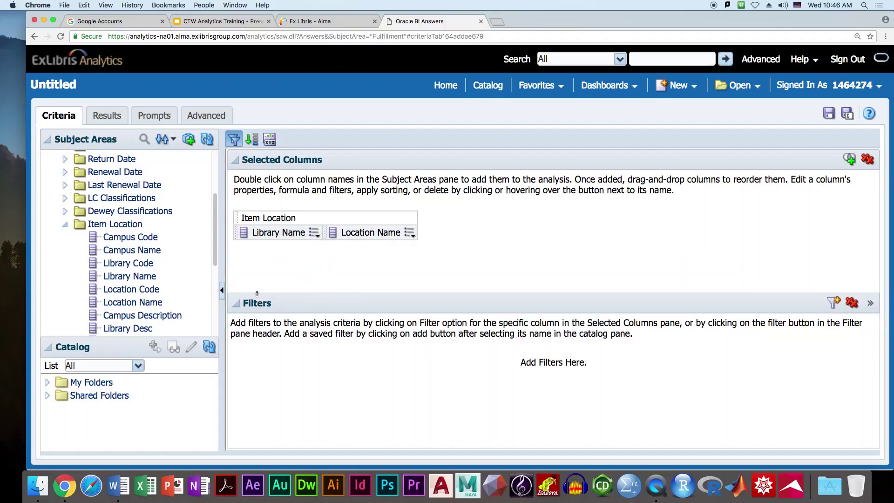
click(102, 118)
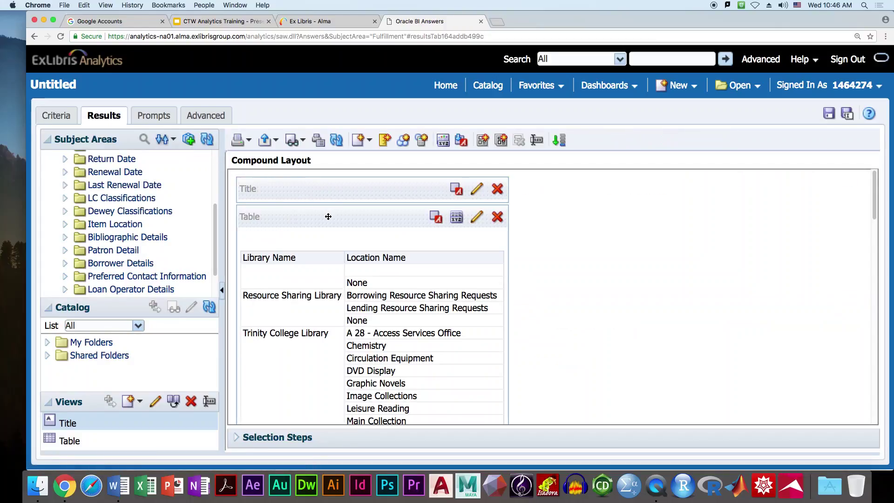
click(874, 193)
drag(875, 193, 865, 177)
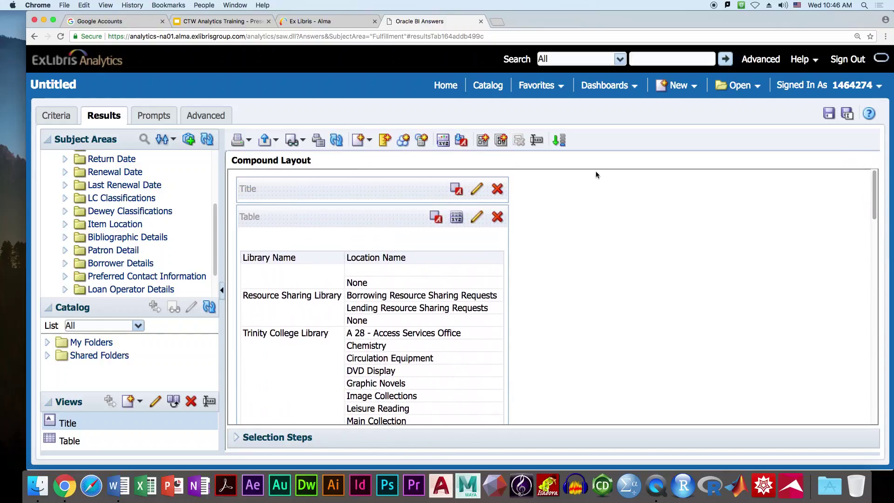
Add the Loans measure from the Loan folder after Location Name and display the results.
click(58, 117)
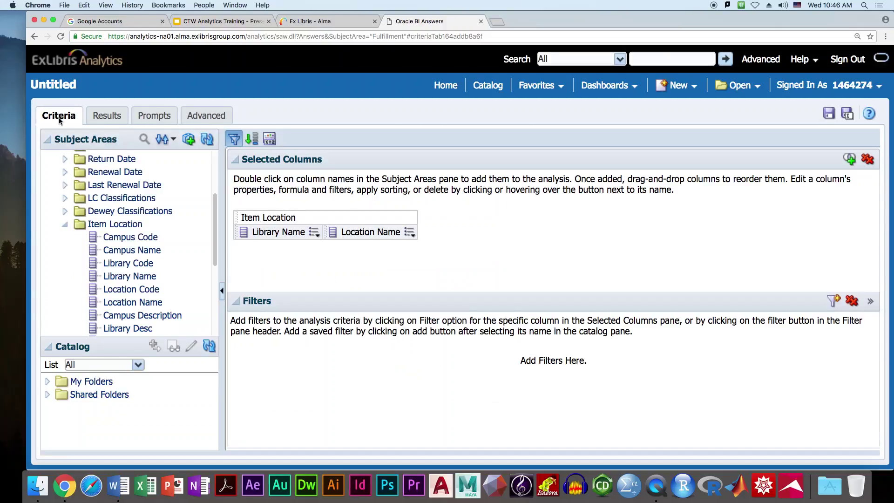
click(66, 226)
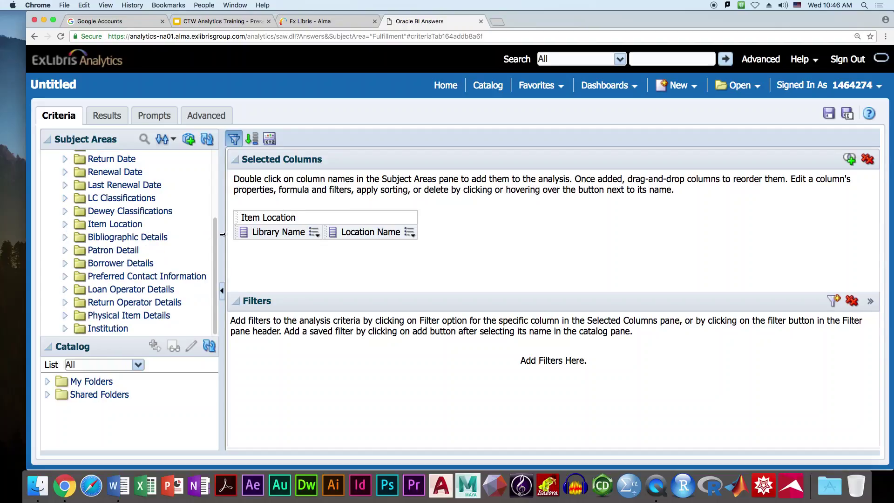
drag(219, 232, 219, 131)
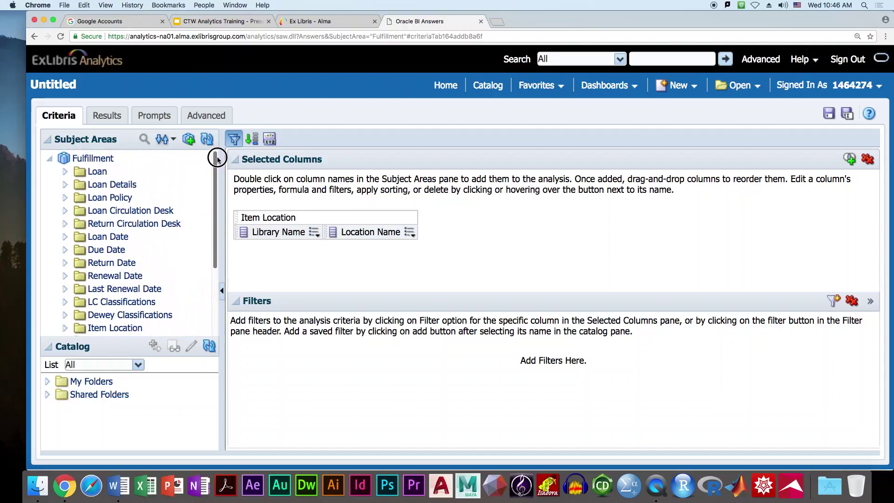
click(65, 172)
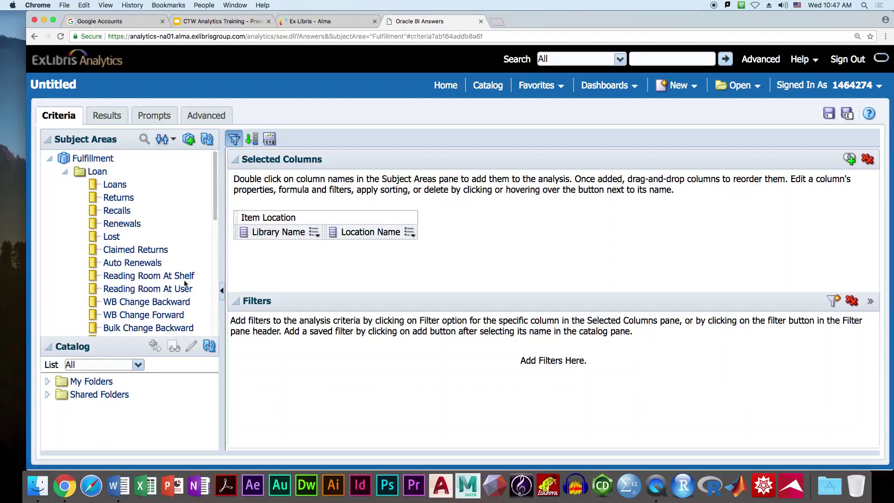
drag(212, 196, 213, 172)
drag(115, 186, 429, 228)
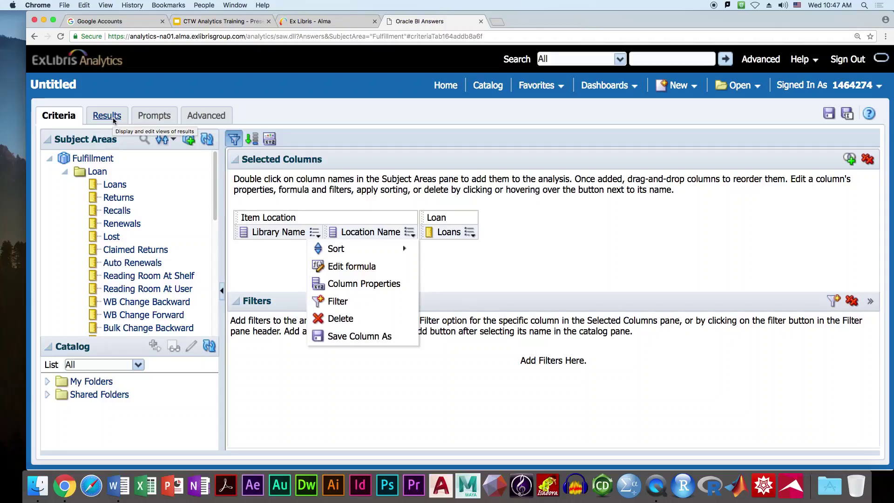
click(113, 119)
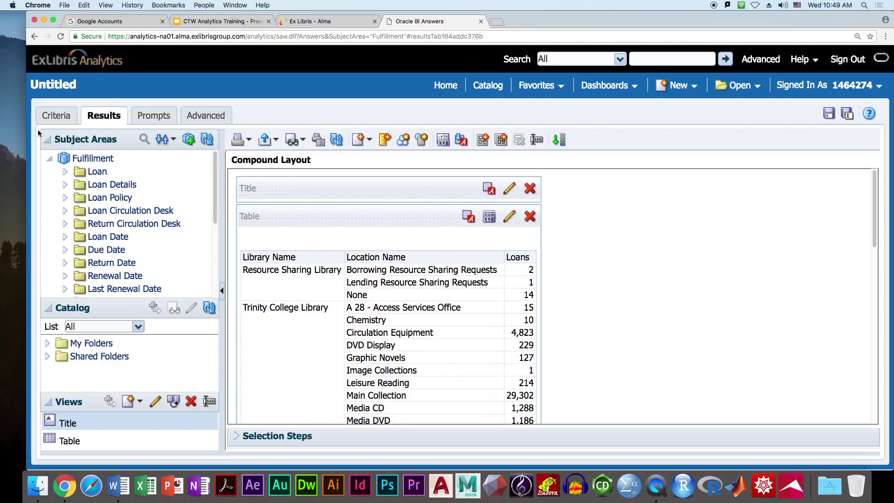
Add Loan Fiscal Year from the Loan Date folder between Location Name and Loans, and display the results.
click(57, 116)
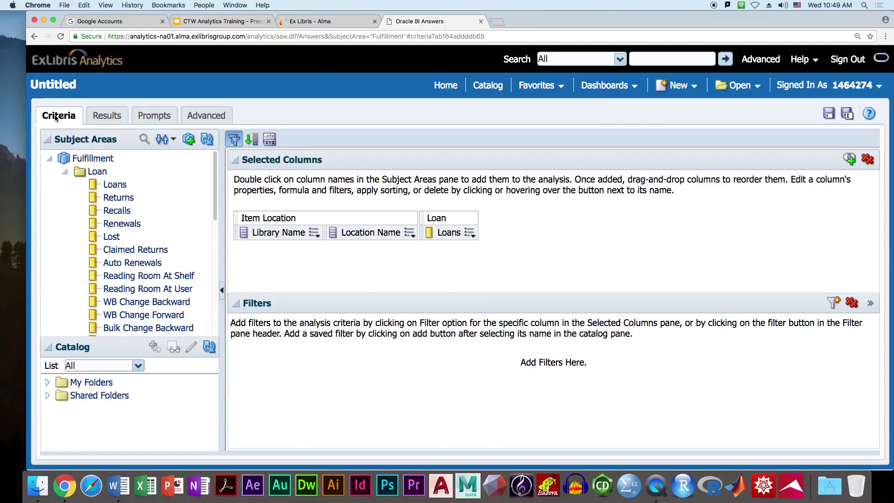
click(65, 172)
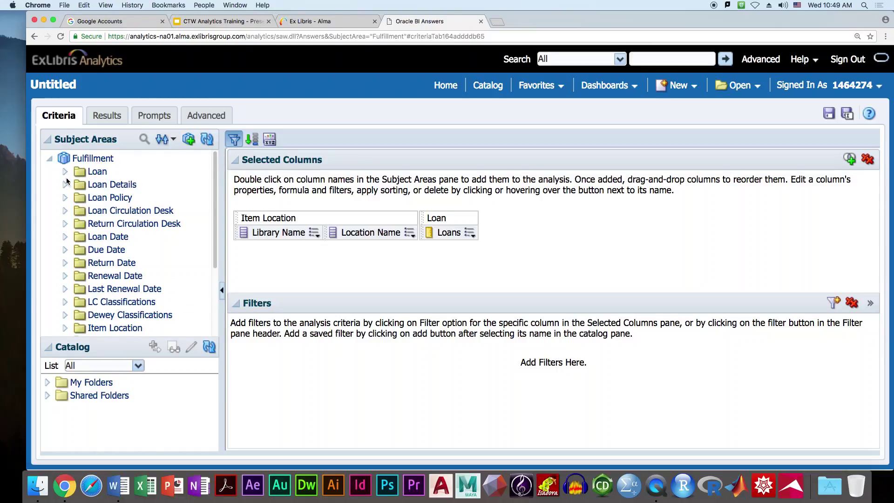
click(65, 237)
drag(214, 213, 212, 259)
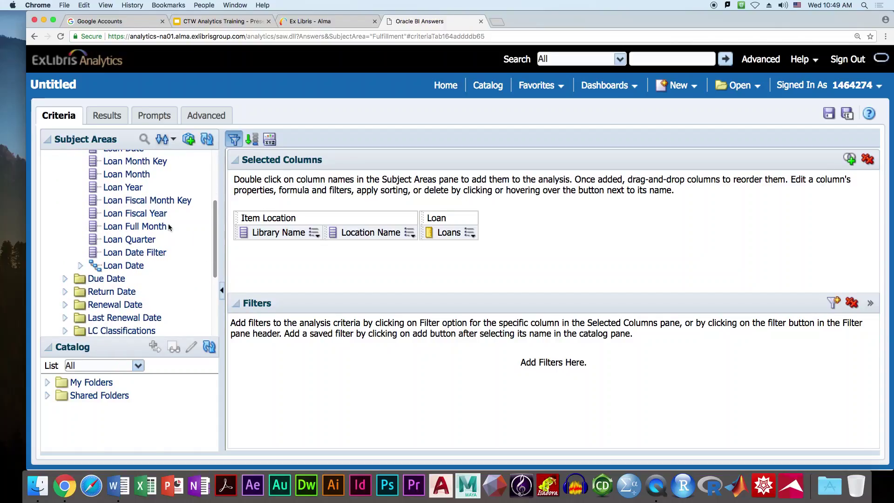
drag(140, 213, 425, 231)
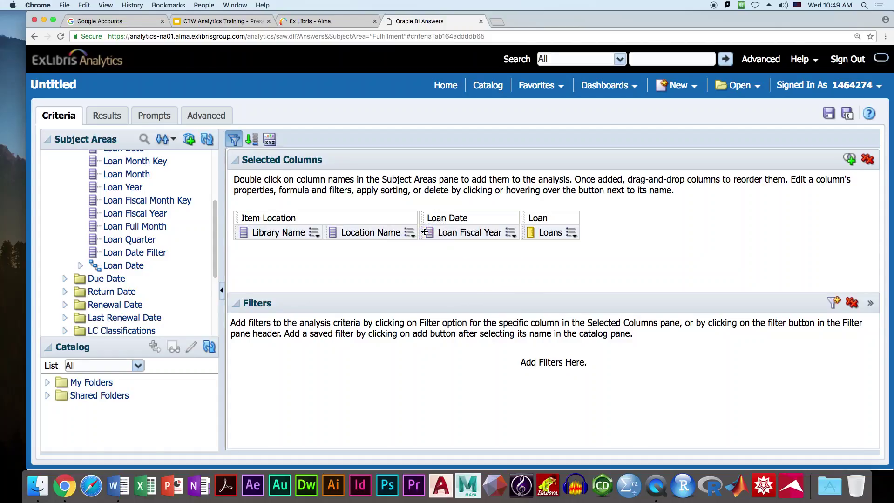
click(100, 120)
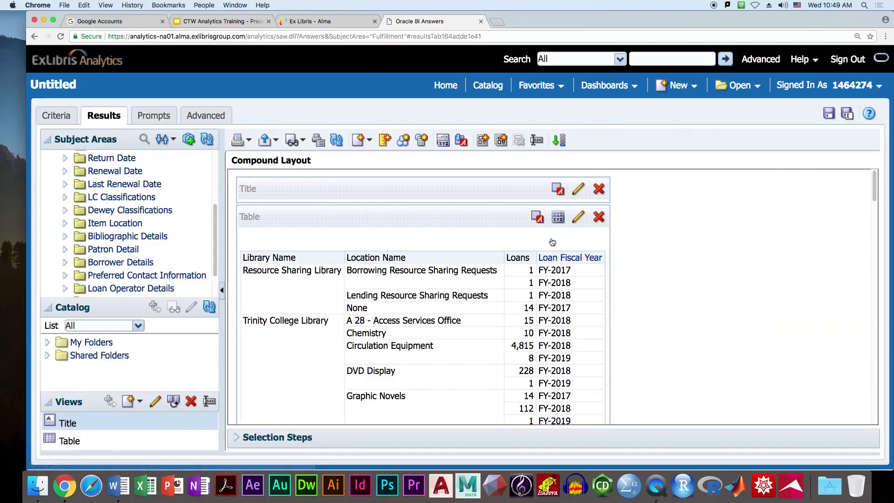
Place the Loan Fiscal Year column before Loans in the results table, sort it ascending and review the yearly rows.
drag(560, 249, 511, 253)
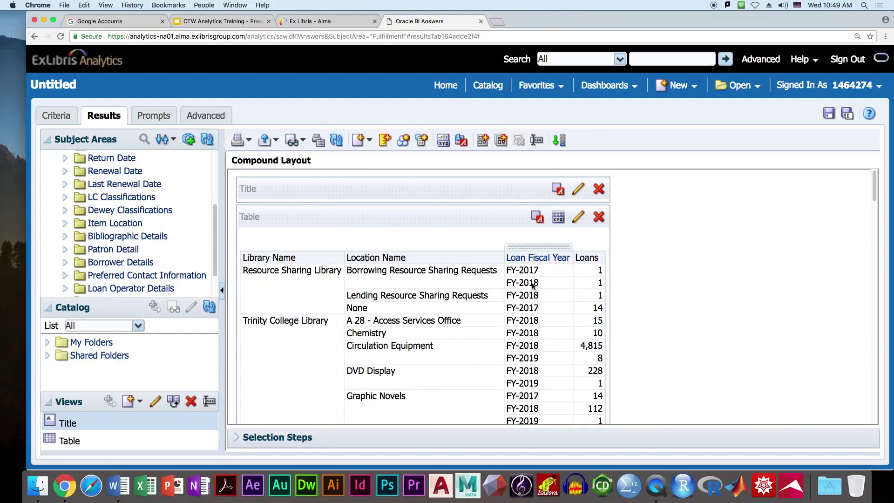
click(556, 257)
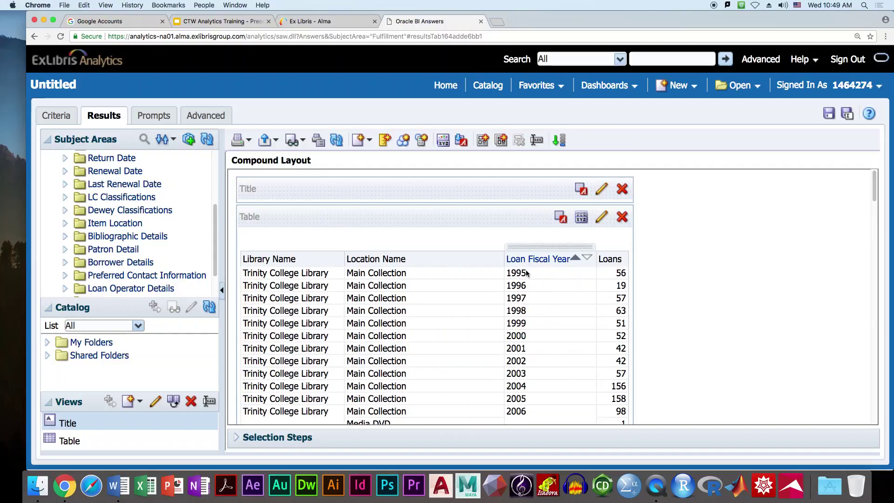
scroll(526, 271, down, 15)
scroll(526, 272, up, 10)
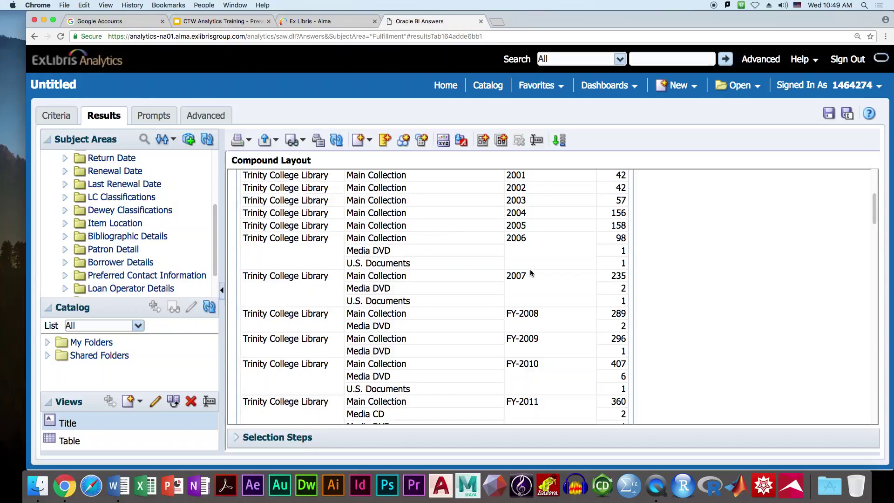
mouse_move(874, 210)
mouse_down()
mouse_move(874, 176)
mouse_move(875, 191)
mouse_up()
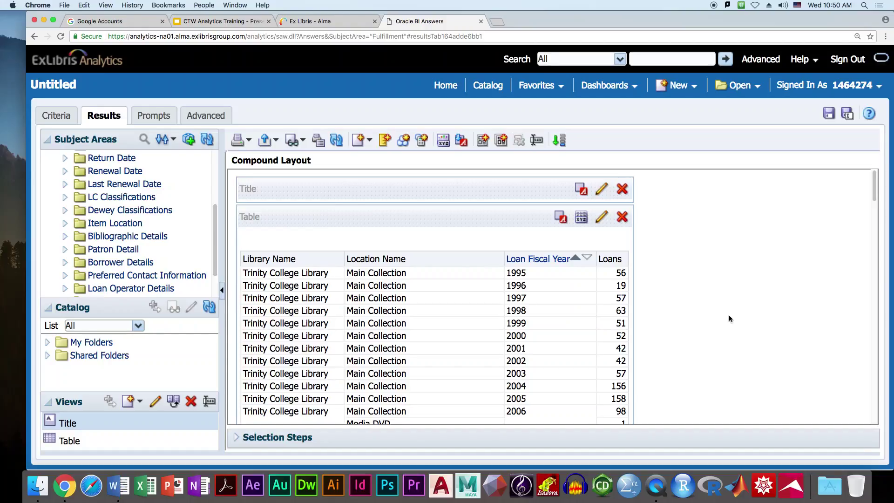
drag(875, 184, 875, 213)
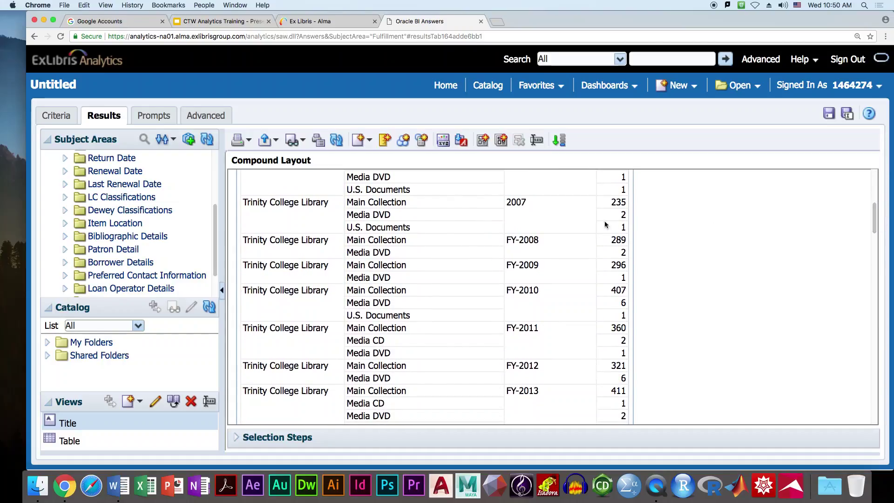
click(552, 239)
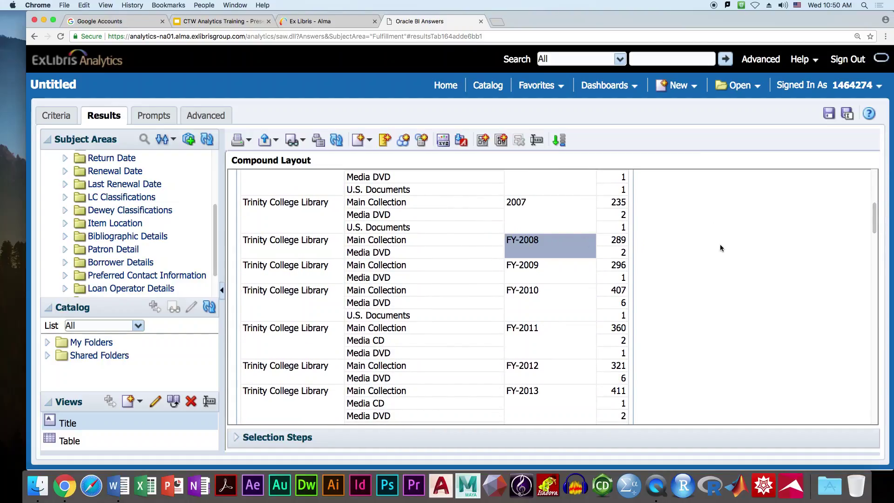